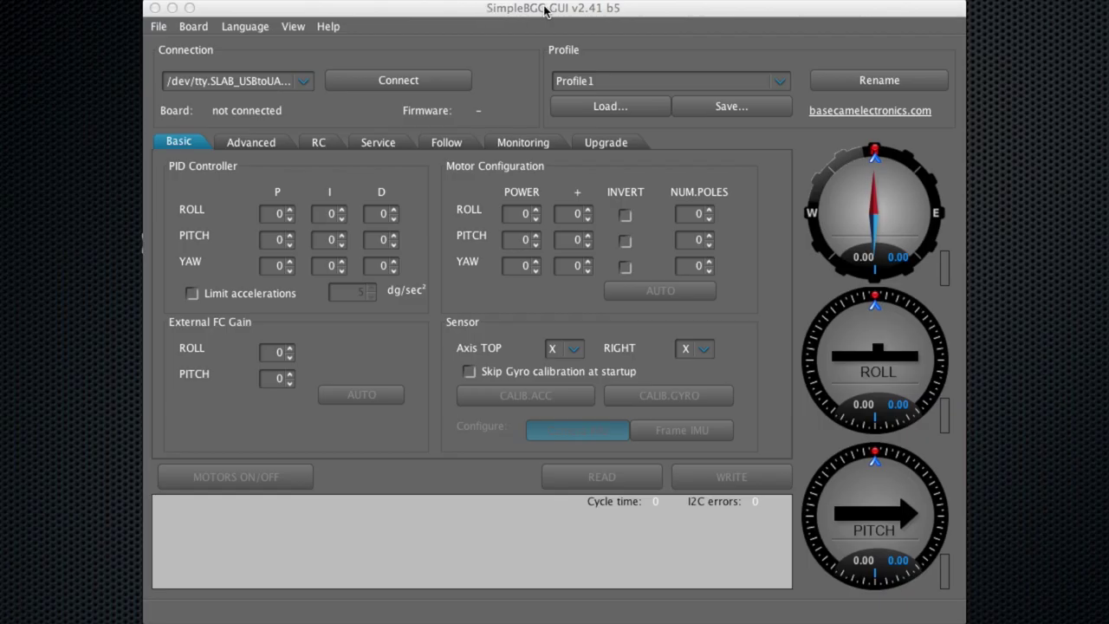
- Connect to the gimbal board and open the save dialog for Profile1, closing it without saving
left_click(404, 86)
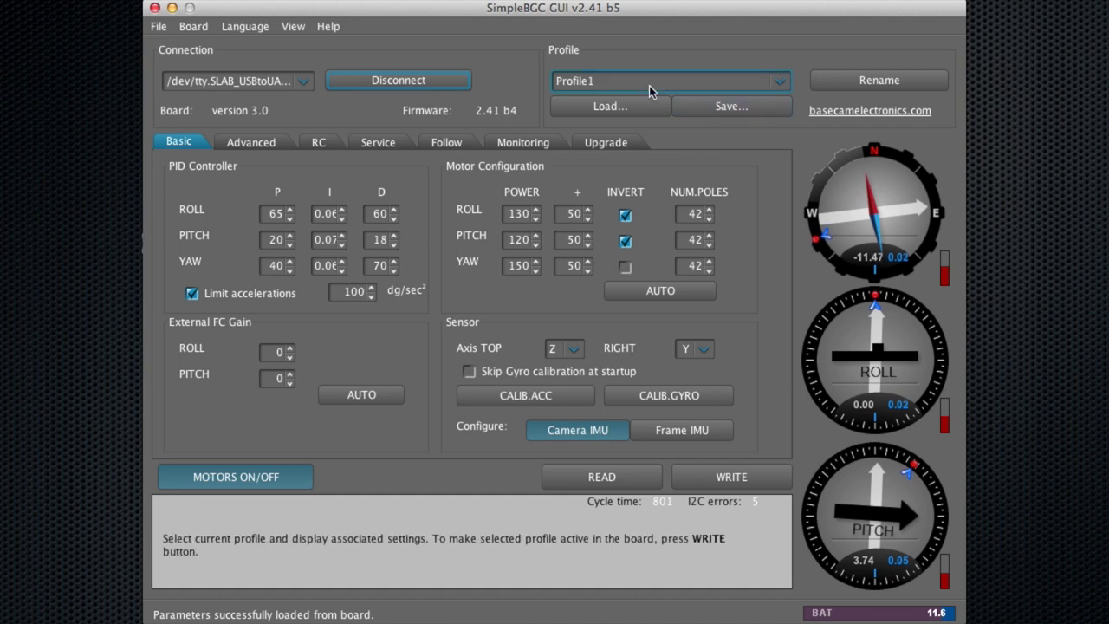
left_click(696, 104)
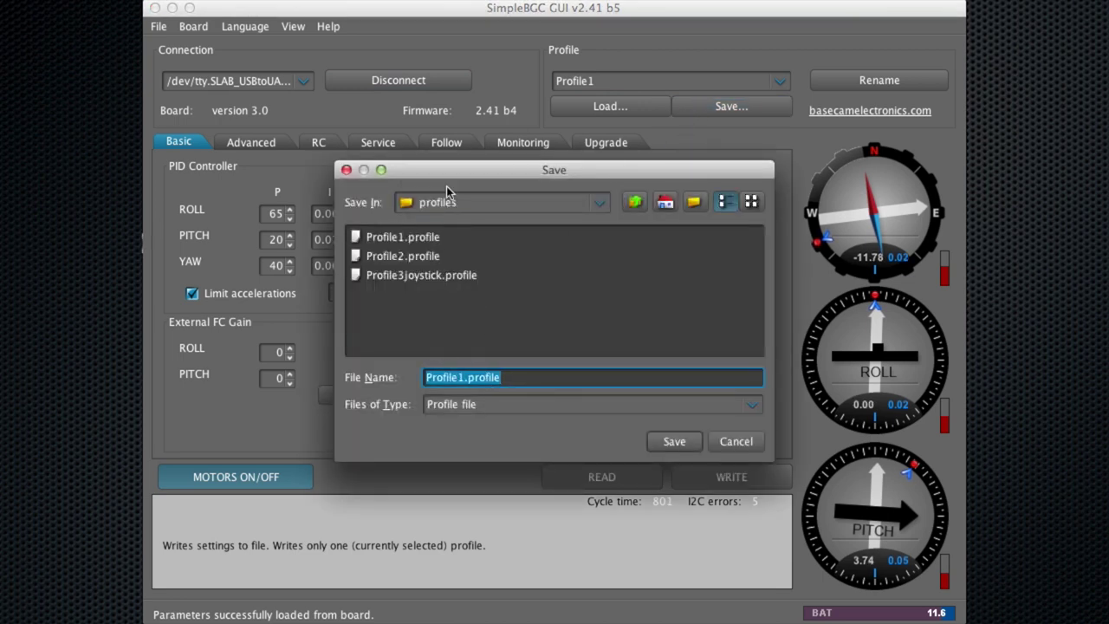
left_click(731, 446)
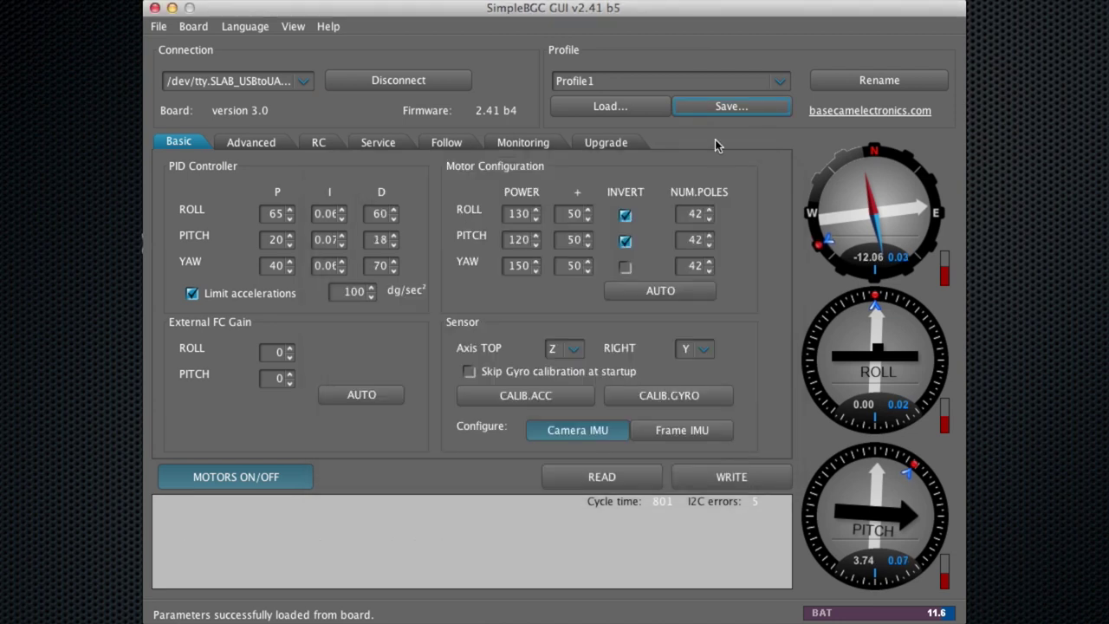
- Review the list of available profiles, keeping Profile1 selected
left_click(781, 85)
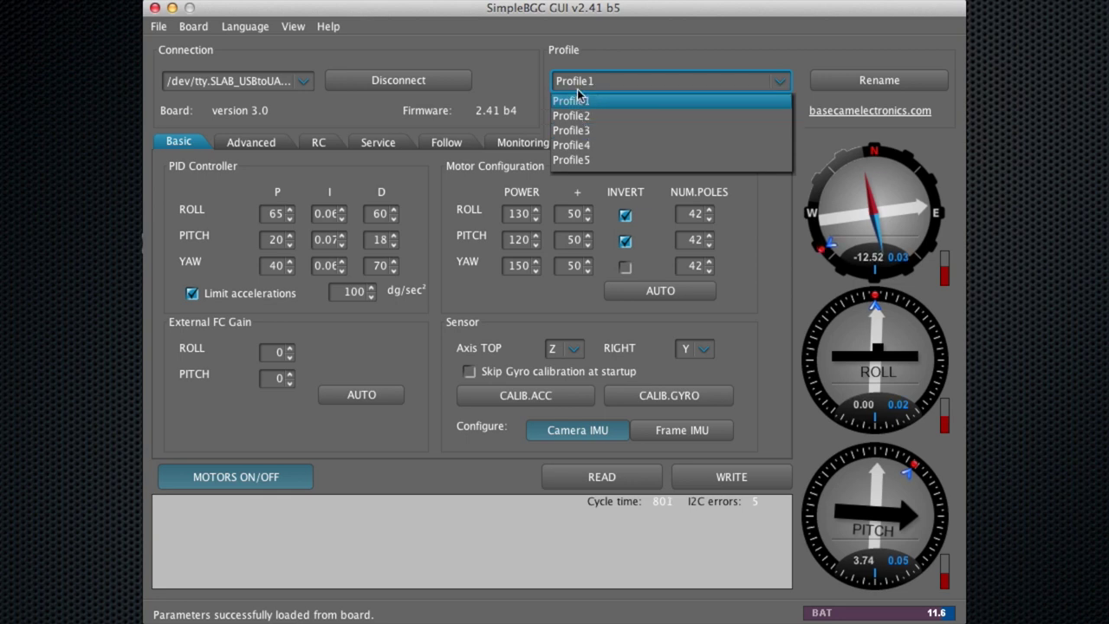
left_click(622, 81)
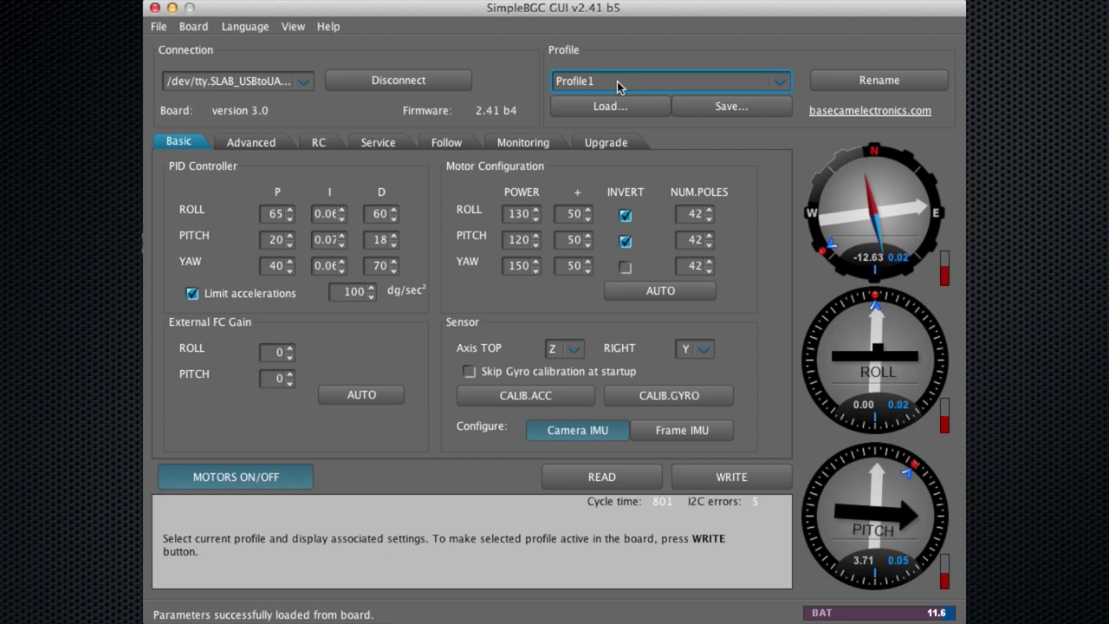
left_click(773, 84)
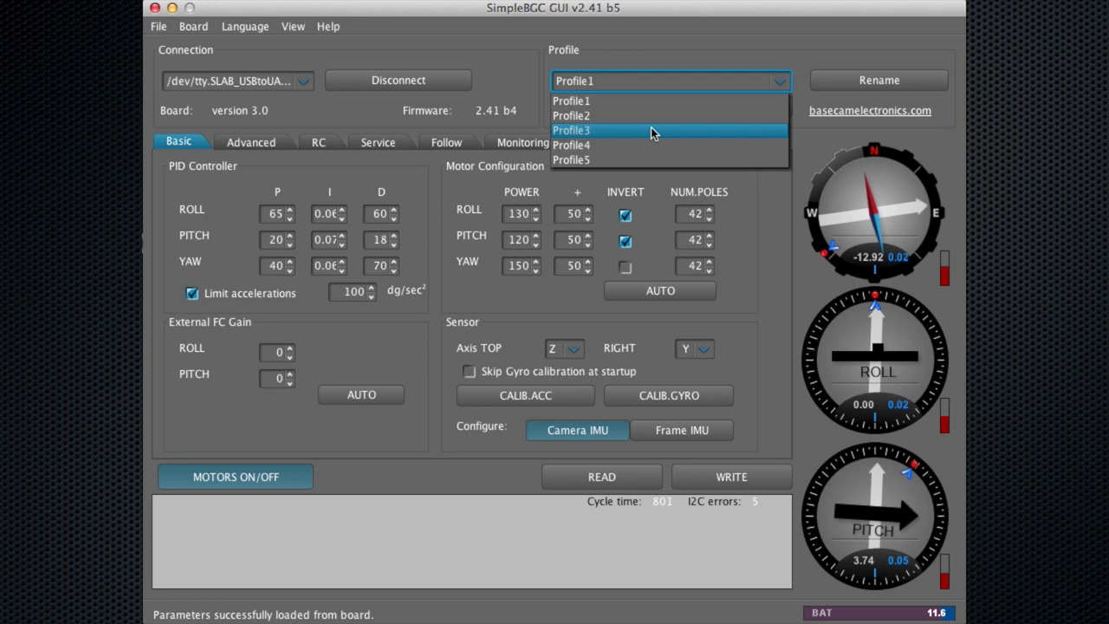
left_click(782, 90)
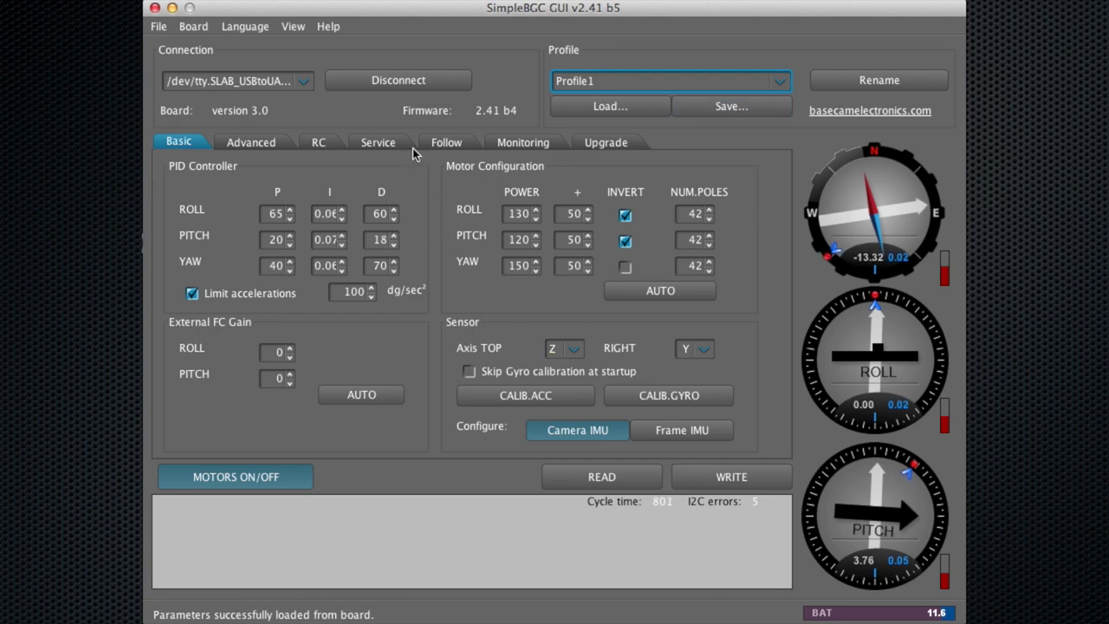
- Examine the actions that can be assigned to a single click of the menu button in the service settings
left_click(379, 144)
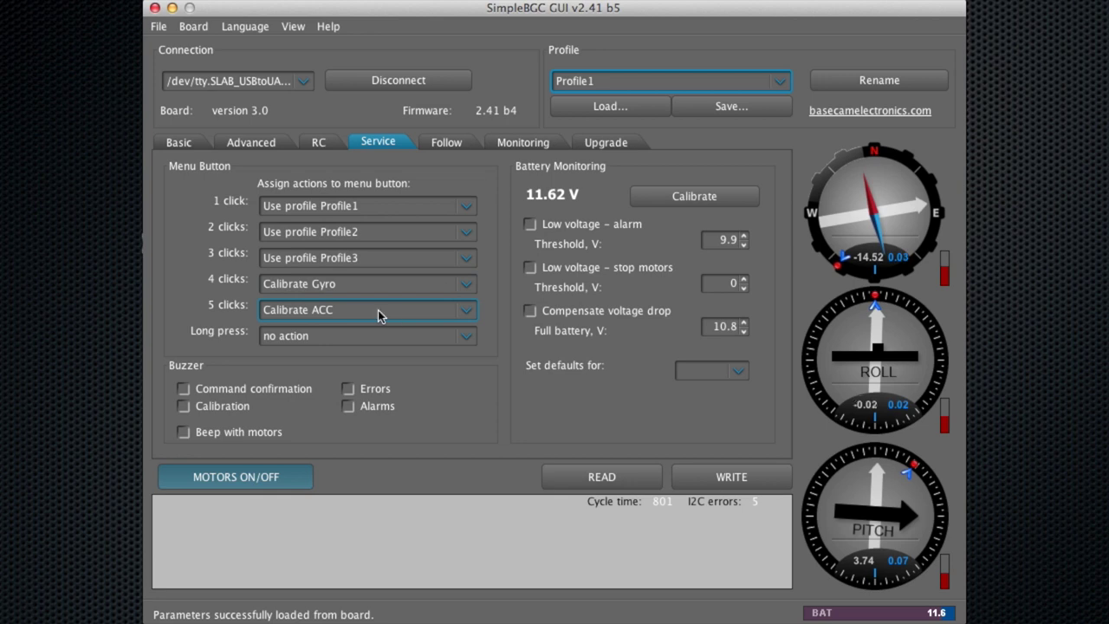
left_click(293, 209)
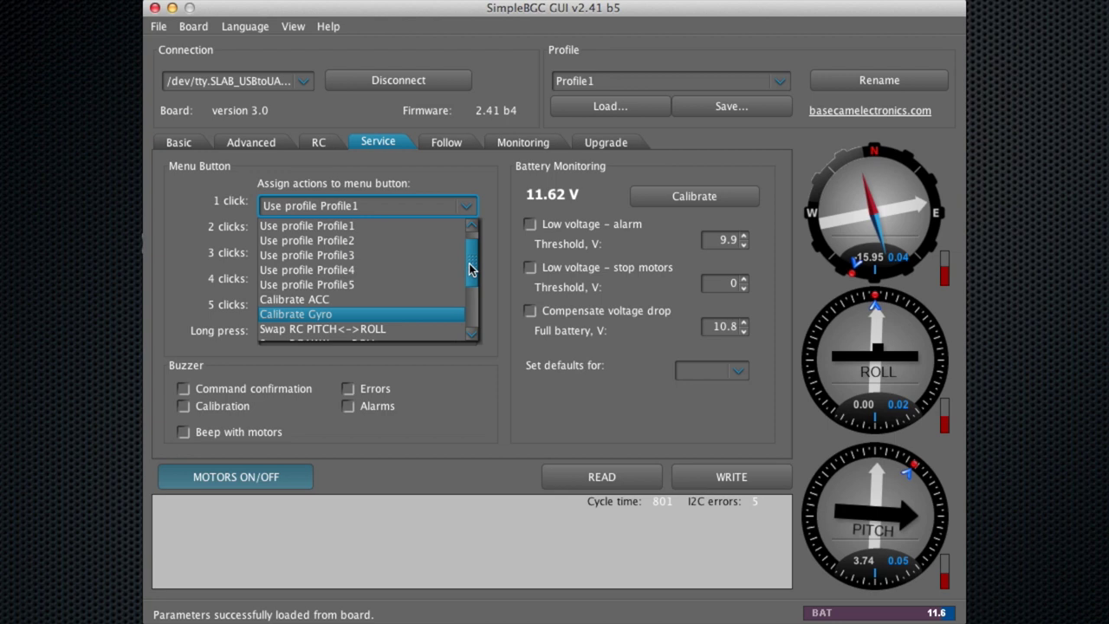
left_click_drag(471, 273, 472, 325)
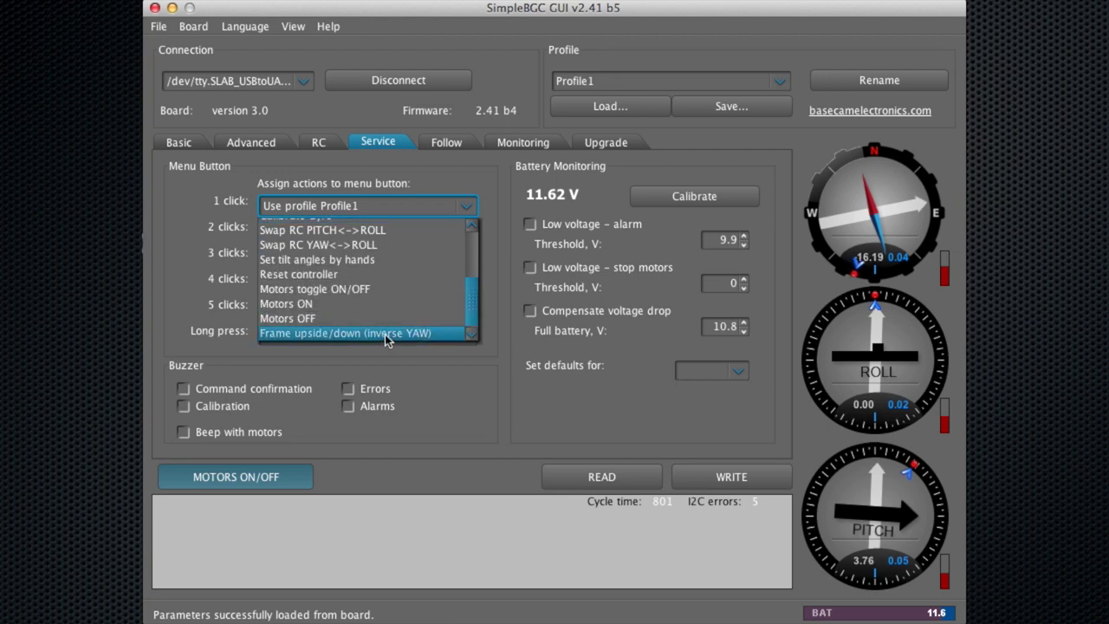
left_click(492, 208)
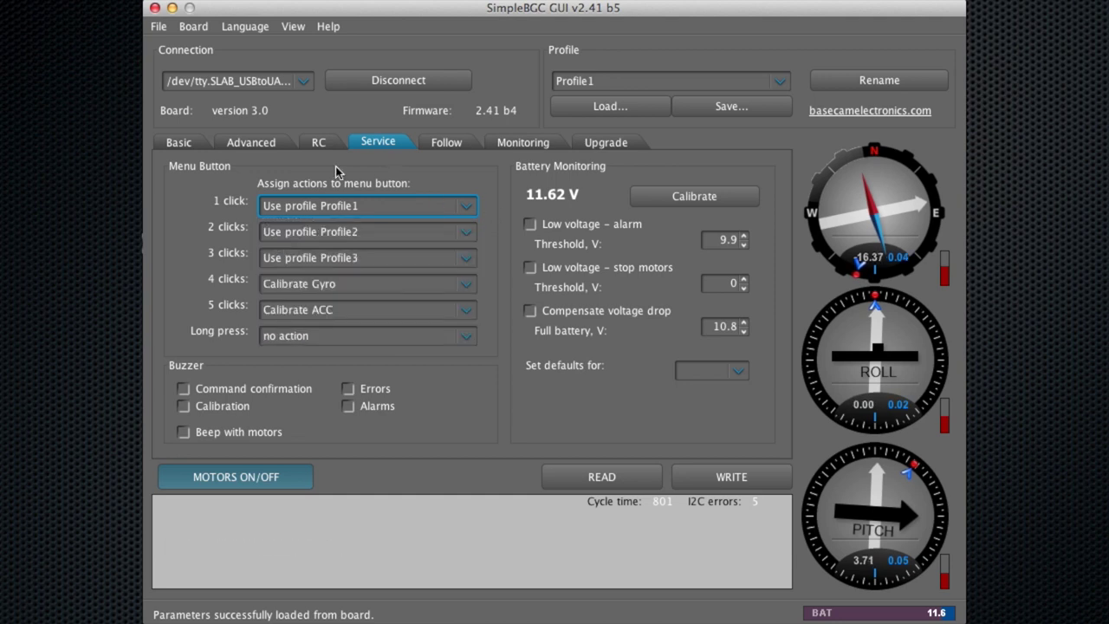
- Set the pitch D gain of the PID controller to 21 and write the profile to the board
left_click(178, 146)
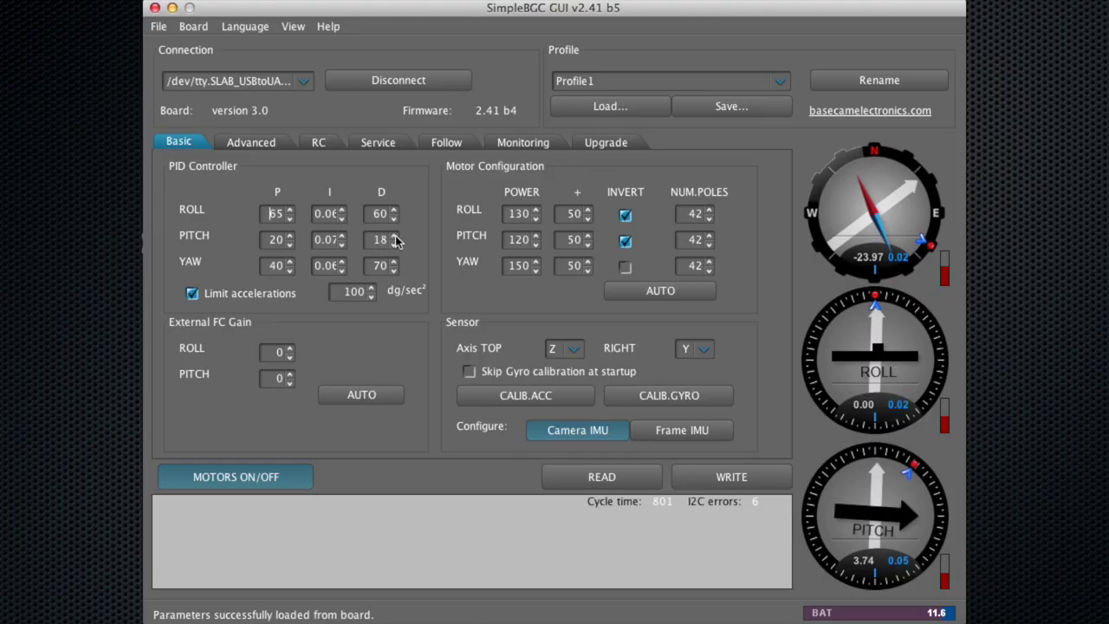
left_click(394, 240)
left_click(722, 480)
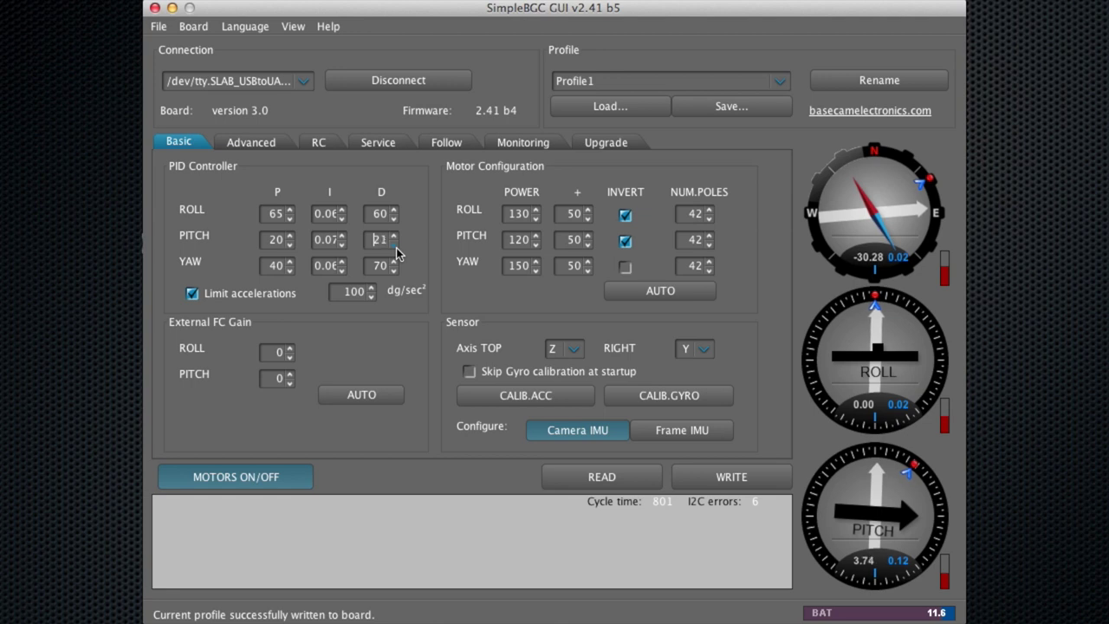
- Set the pitch D gain back to 18 and write the profile to the board
left_click(392, 236)
left_click(393, 236)
left_click(393, 236)
left_click(393, 237)
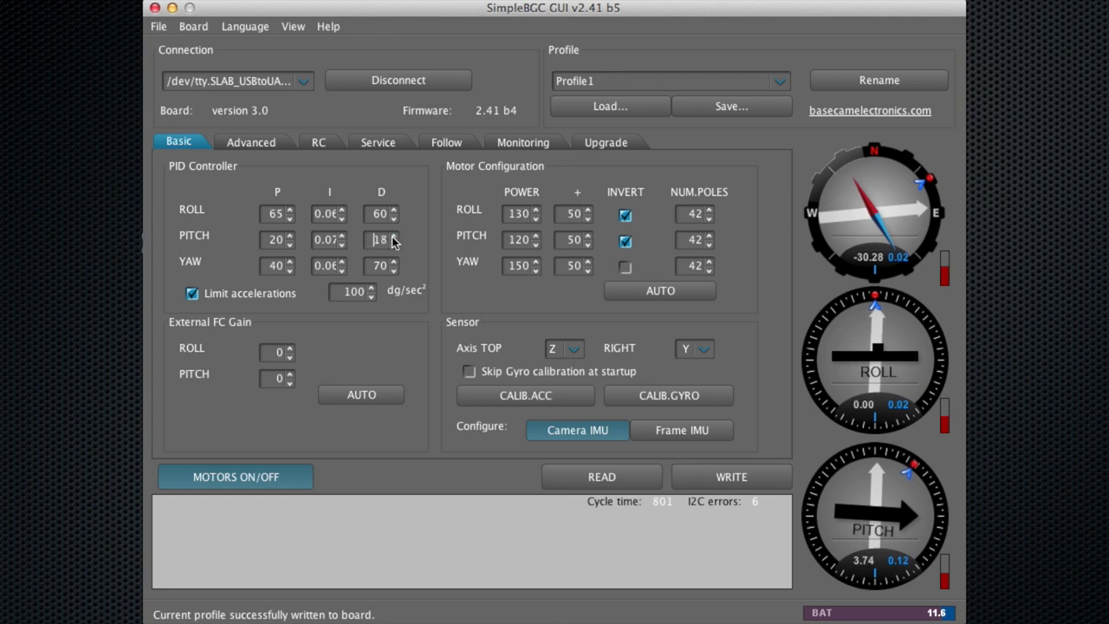
left_click(720, 481)
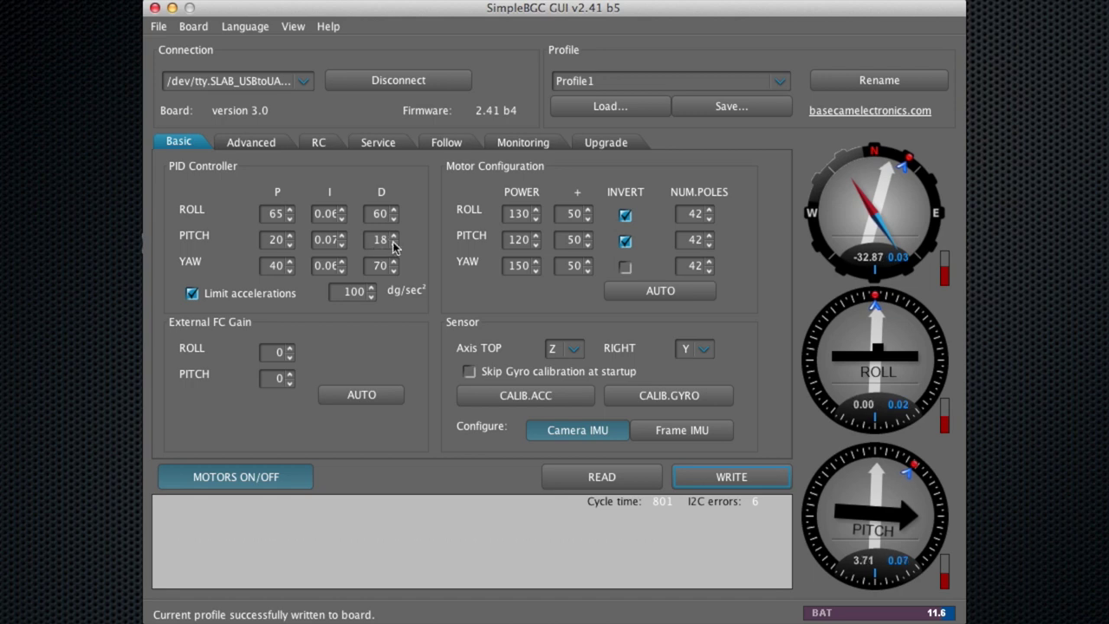
- Compare the sensor axis settings of the Camera IMU and the Frame IMU, ending on the Camera IMU
mouse_move(536, 361)
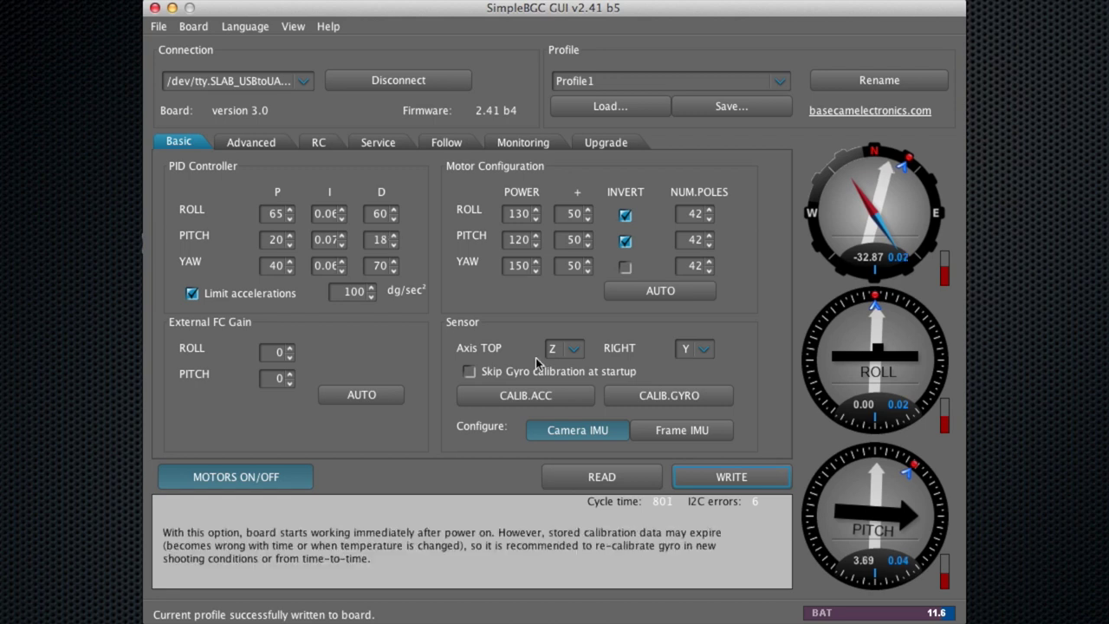
mouse_move(681, 350)
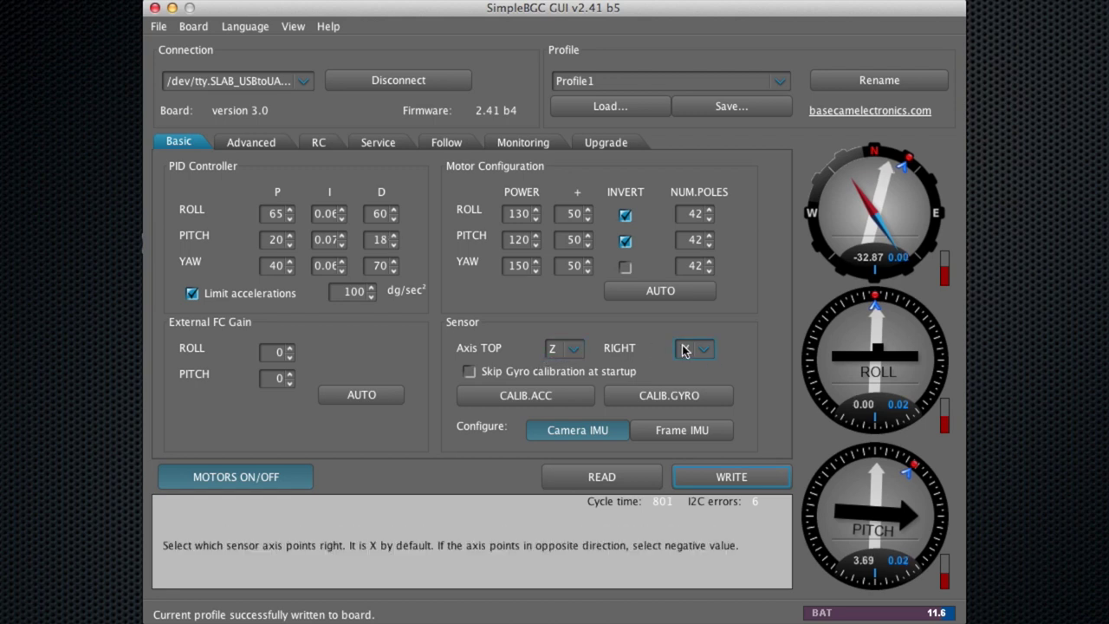
mouse_move(572, 347)
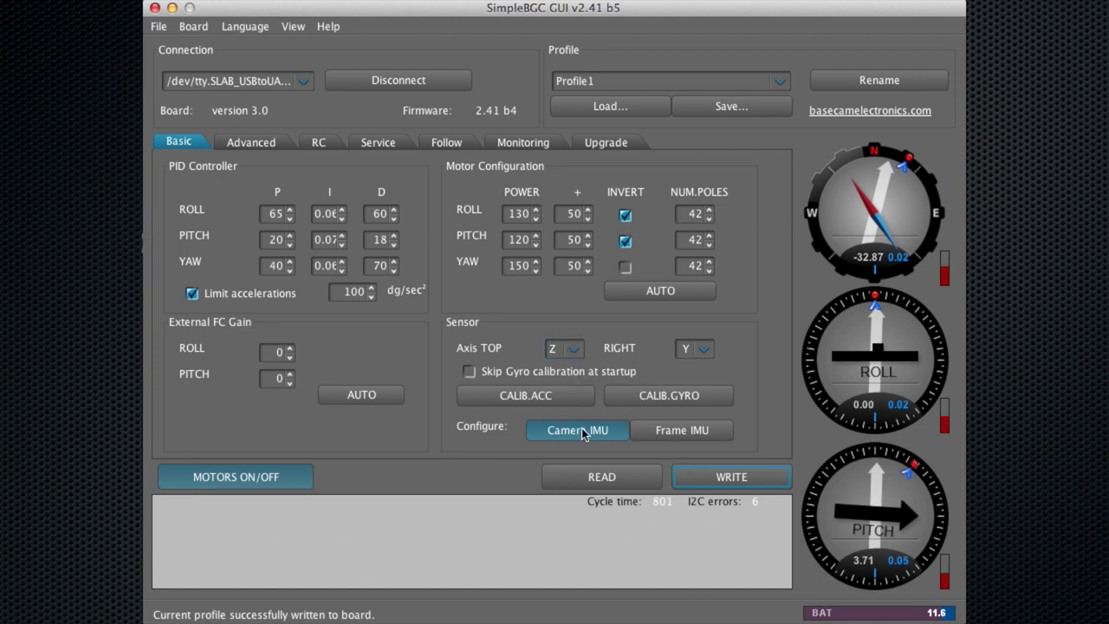
left_click(667, 433)
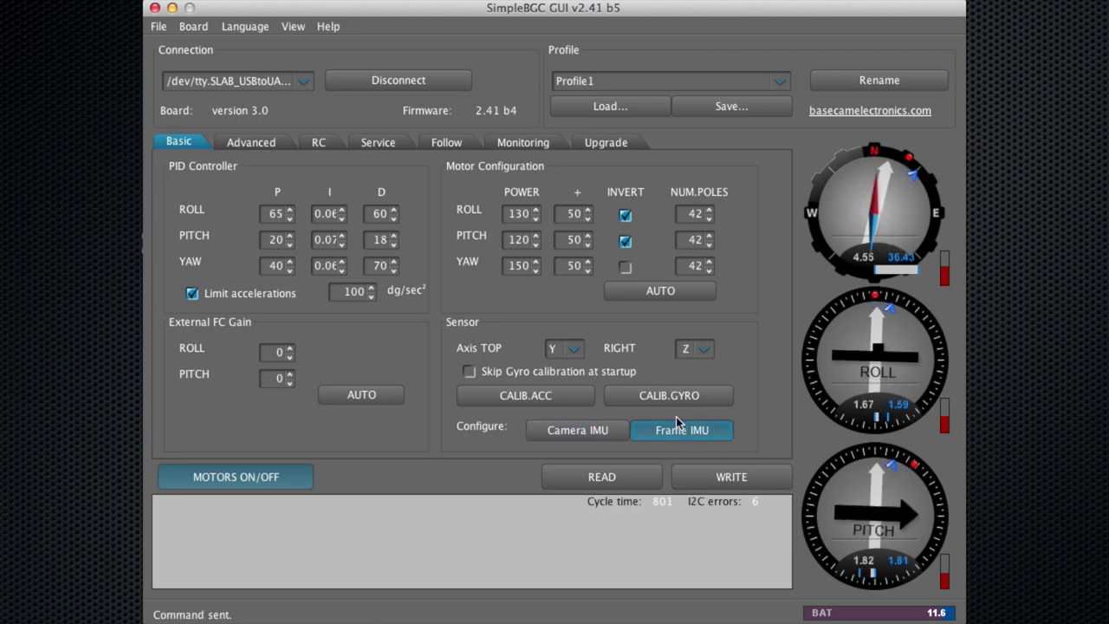
left_click(560, 434)
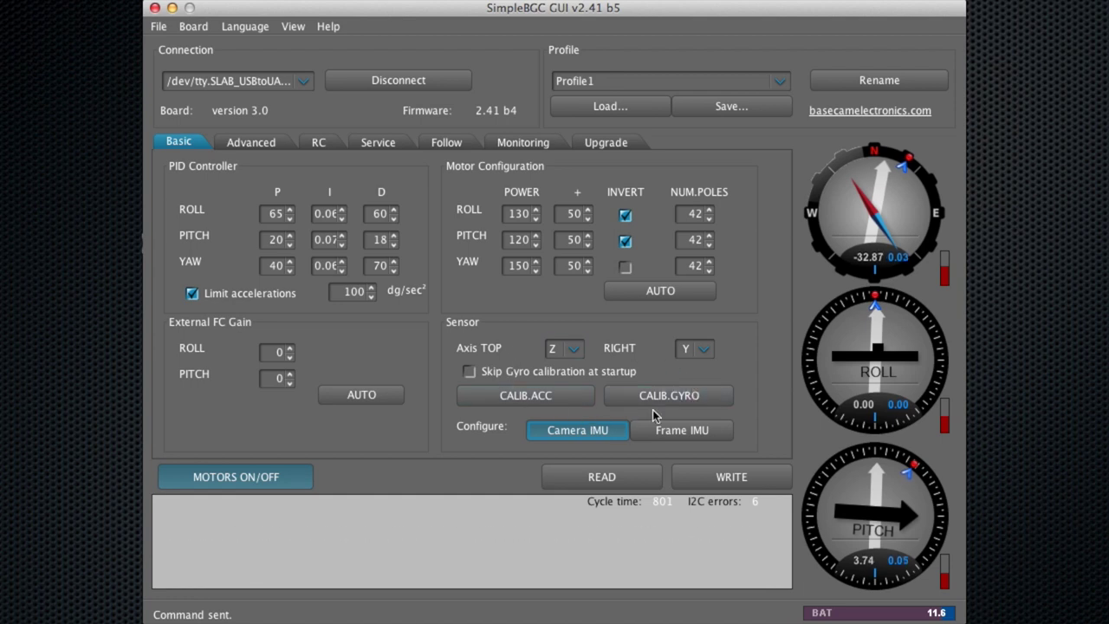
- Choose Below YAW as the Frame IMU location in the advanced settings
left_click(251, 145)
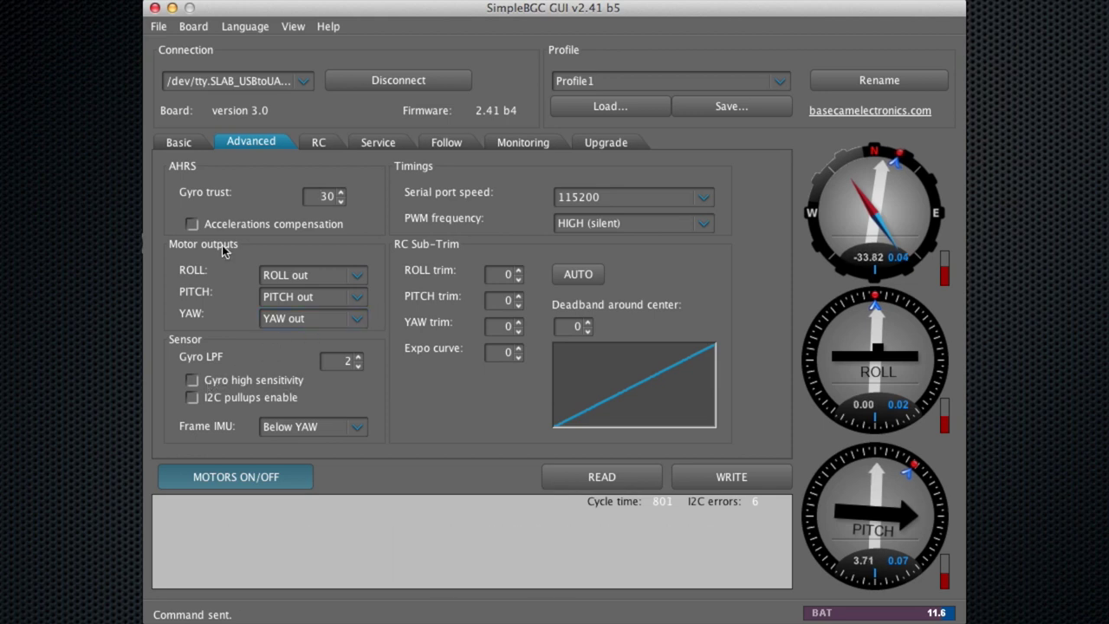
left_click(176, 144)
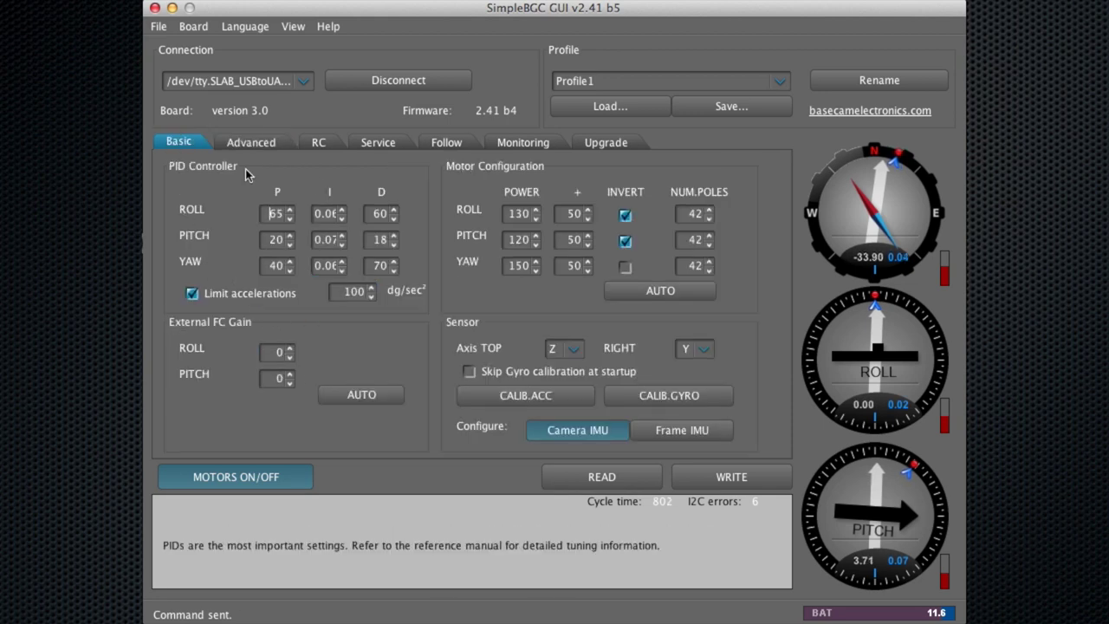
left_click(251, 144)
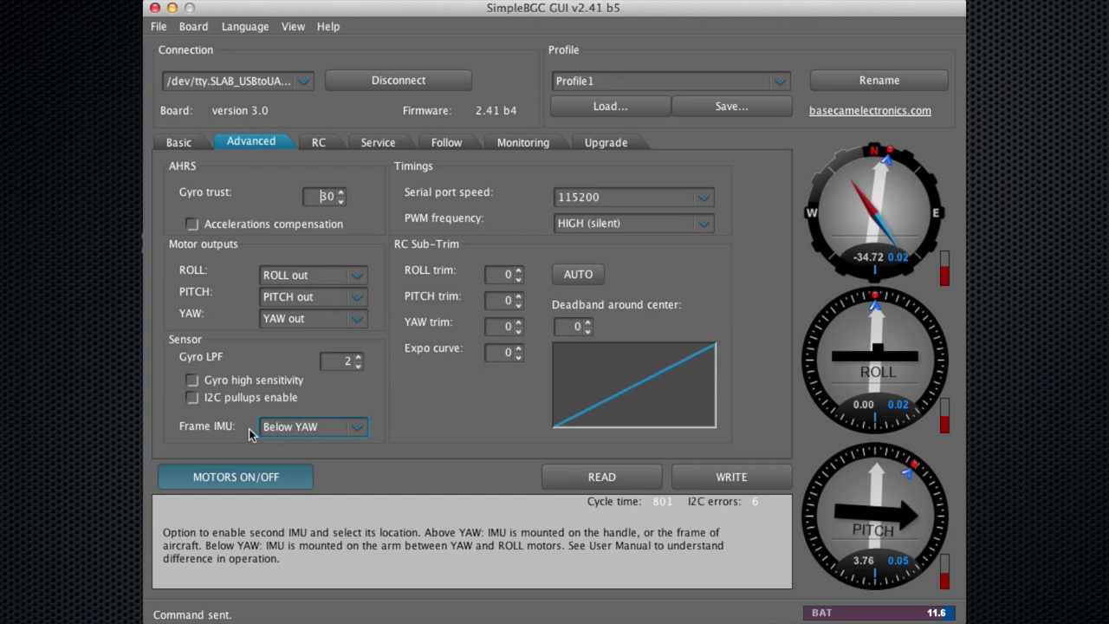
left_click(351, 430)
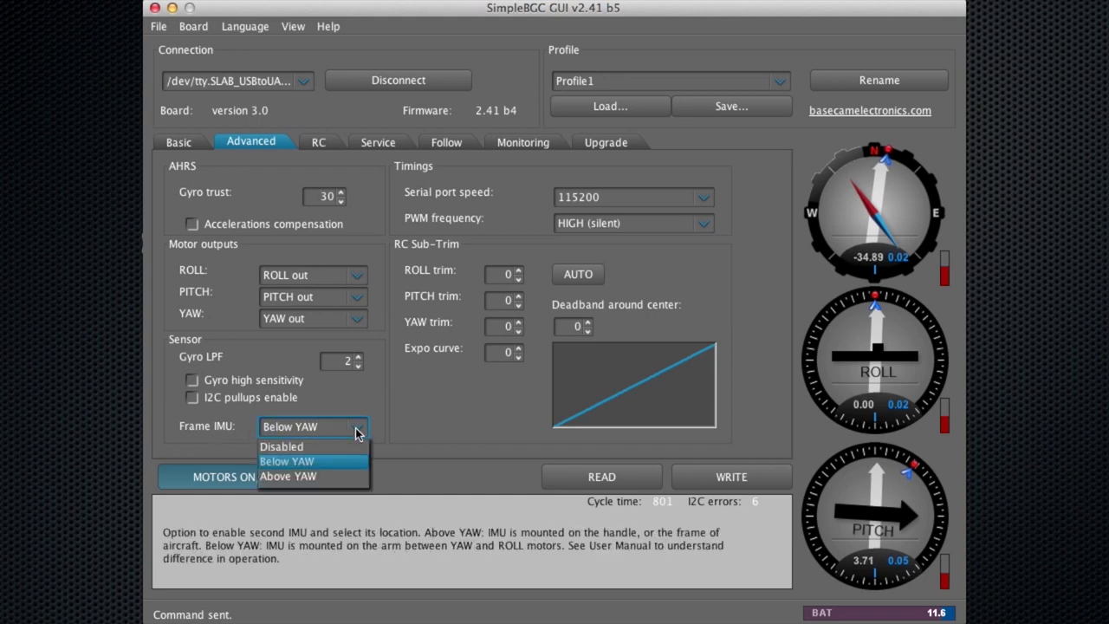
left_click(317, 466)
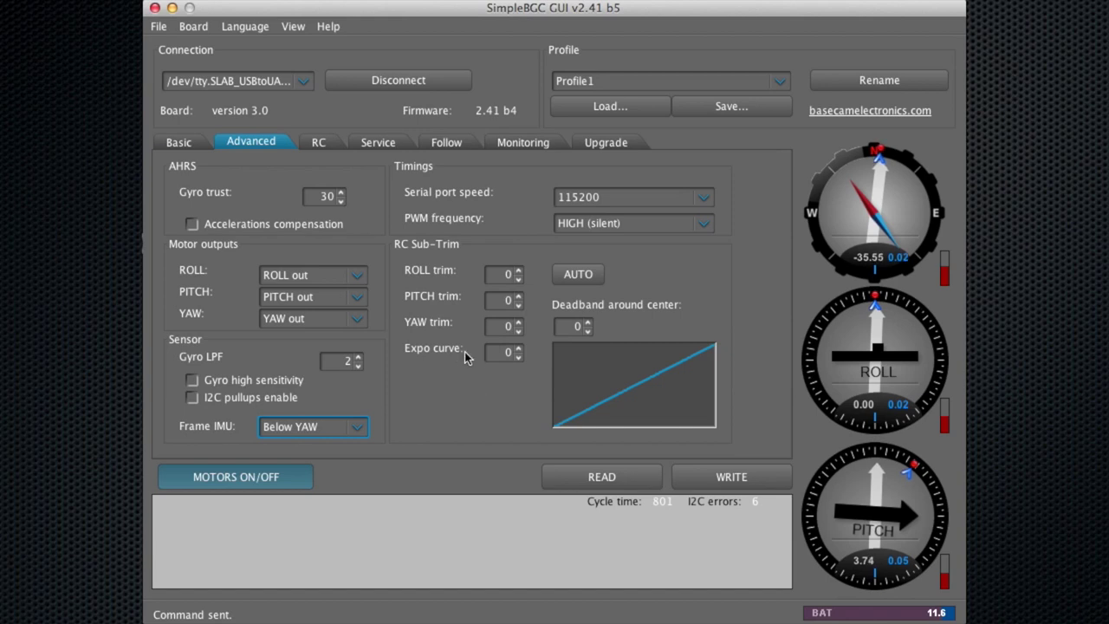
- Examine the RC sub-trim values, the RC input mapping and the RC control settings
mouse_move(490, 356)
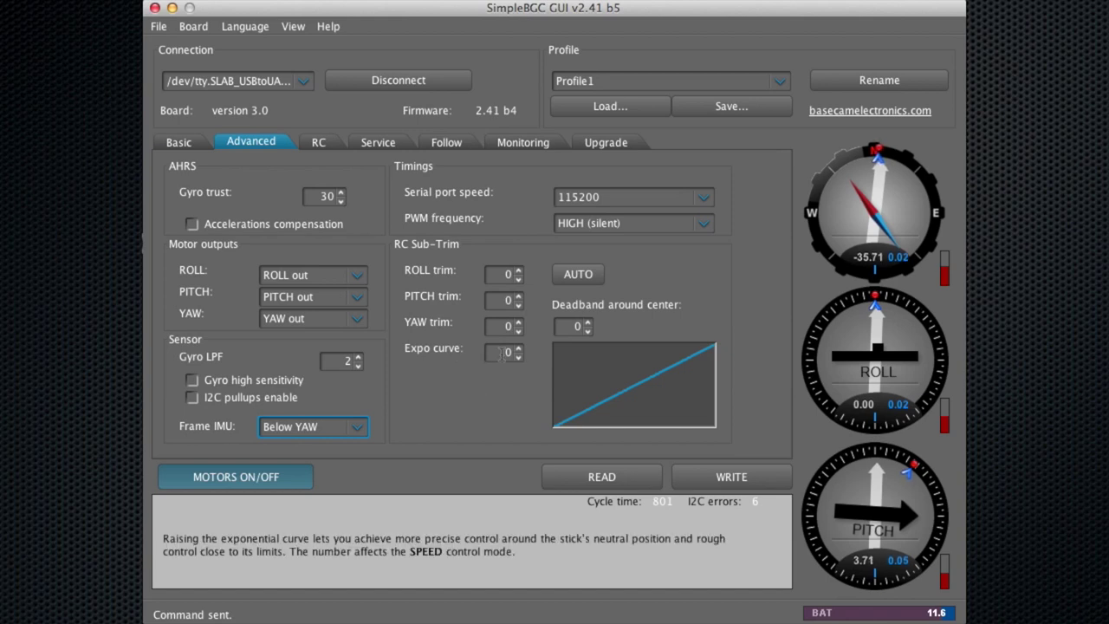
mouse_move(496, 300)
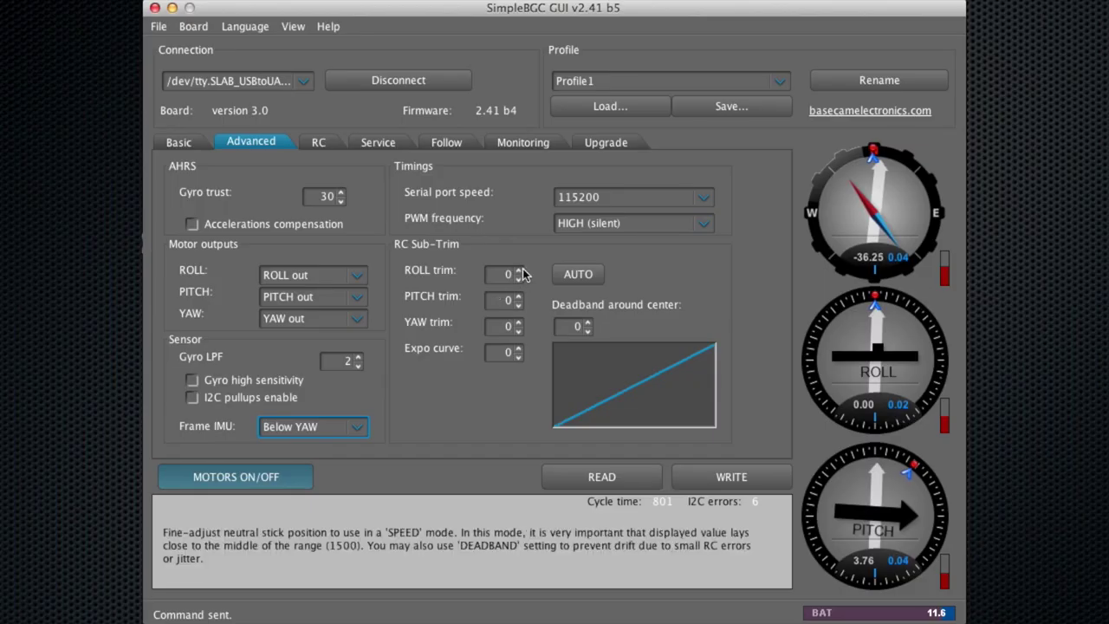
left_click(323, 145)
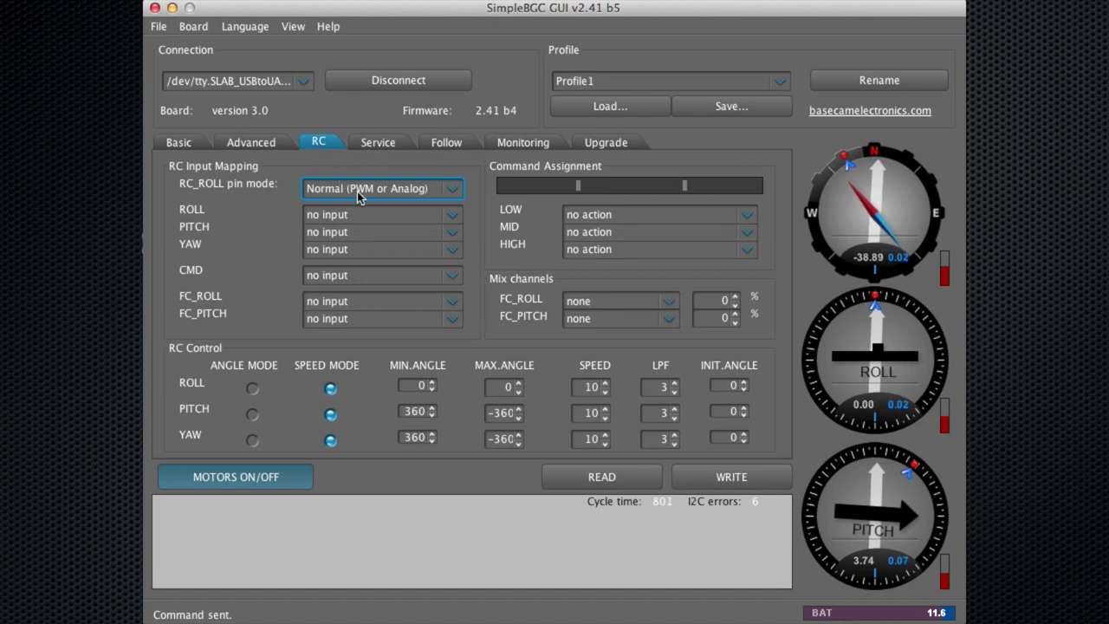
mouse_move(316, 213)
mouse_move(583, 417)
mouse_move(359, 244)
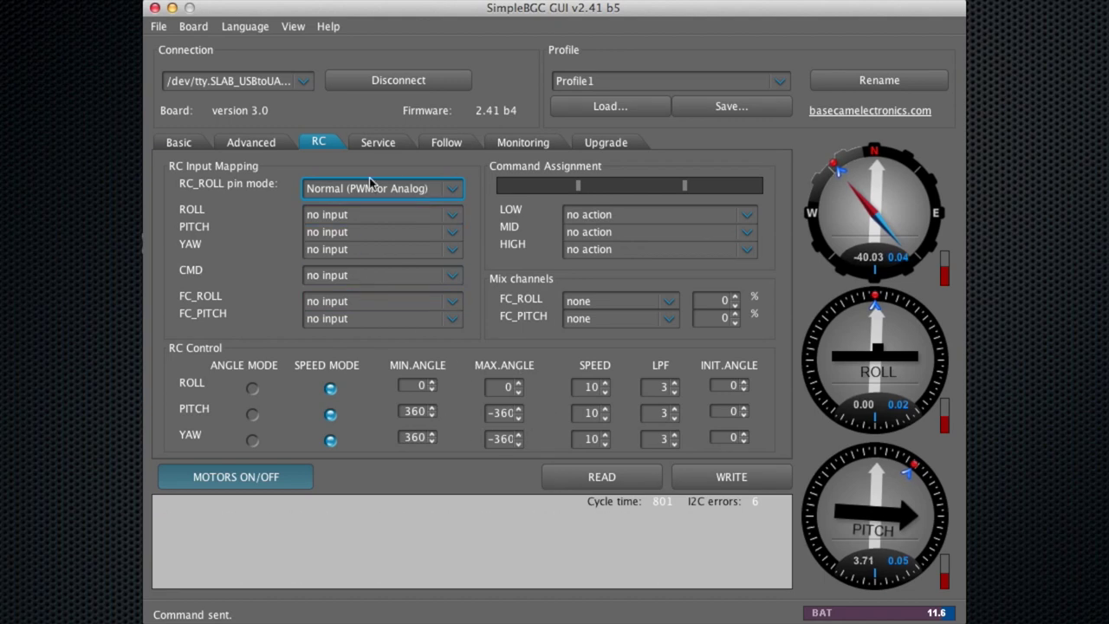
- Check the service settings and examine the follow mode options, including Follow PITCH,ROLL, Follow YAW, start angle and speeds
left_click(377, 143)
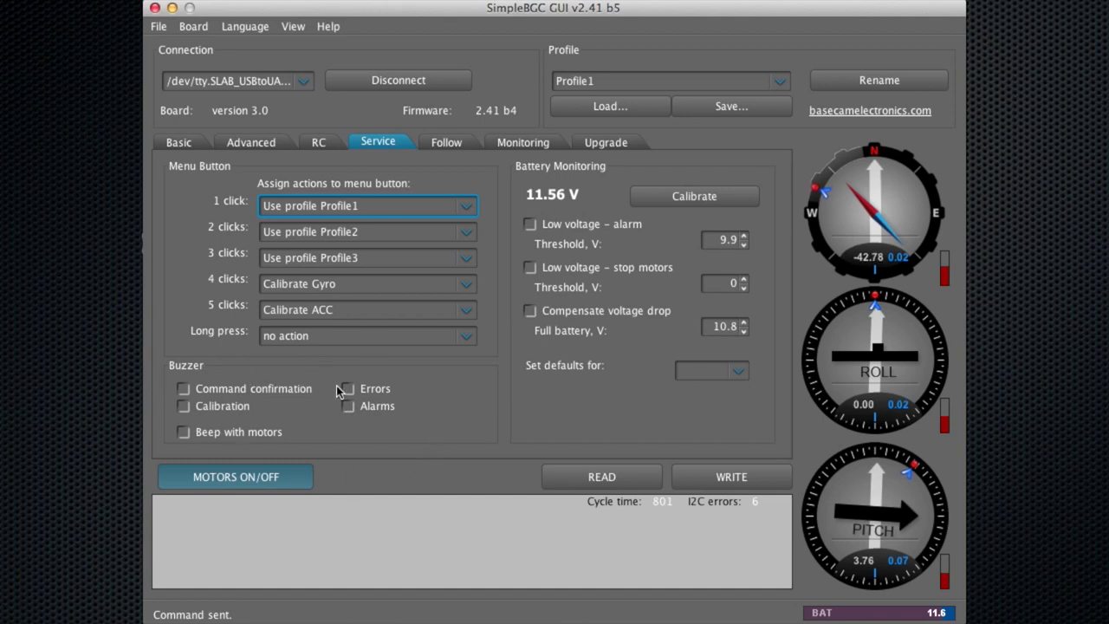
left_click(447, 143)
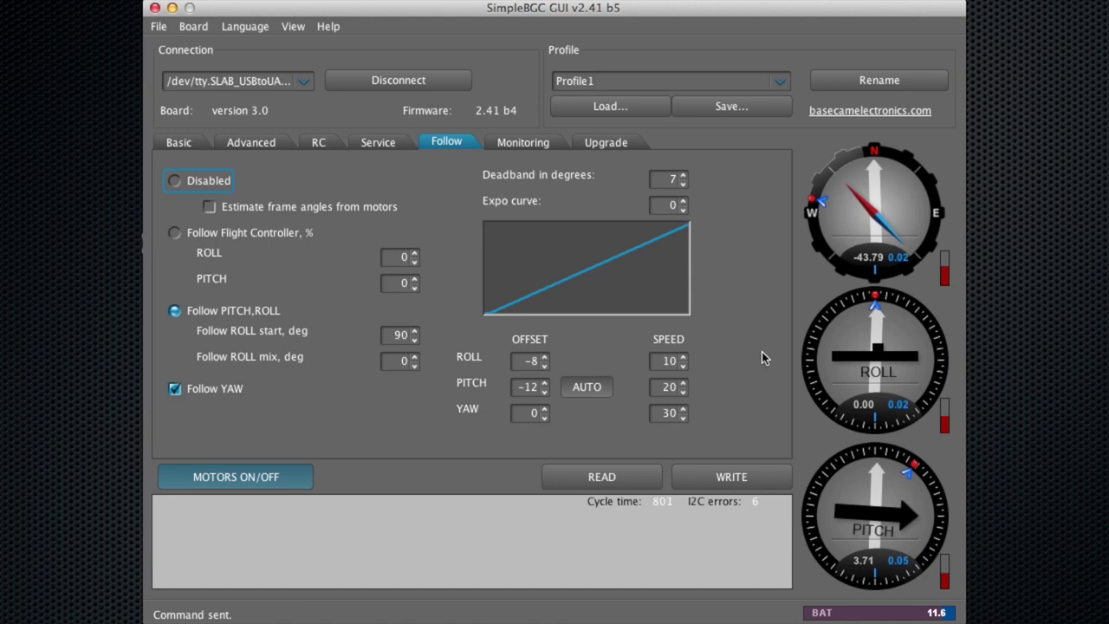
mouse_move(229, 312)
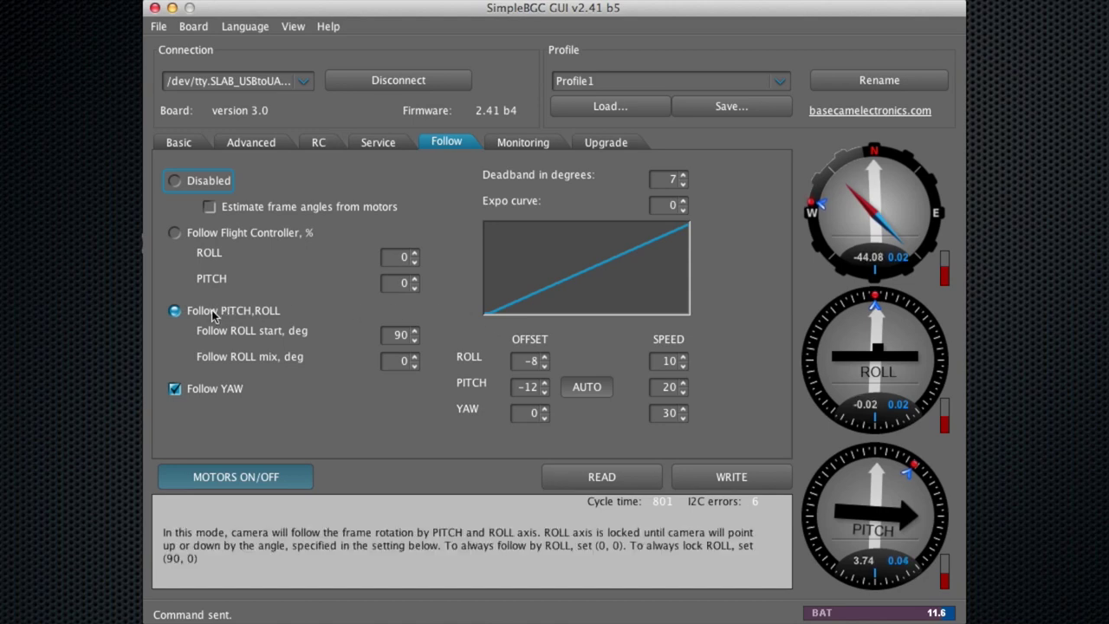
mouse_move(199, 388)
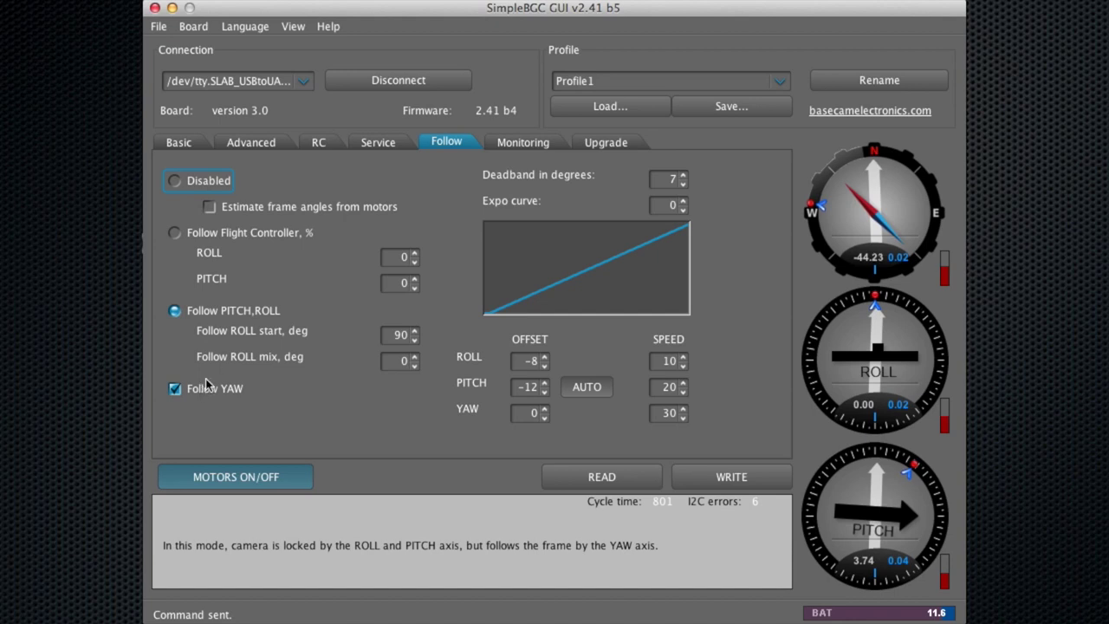
mouse_move(414, 340)
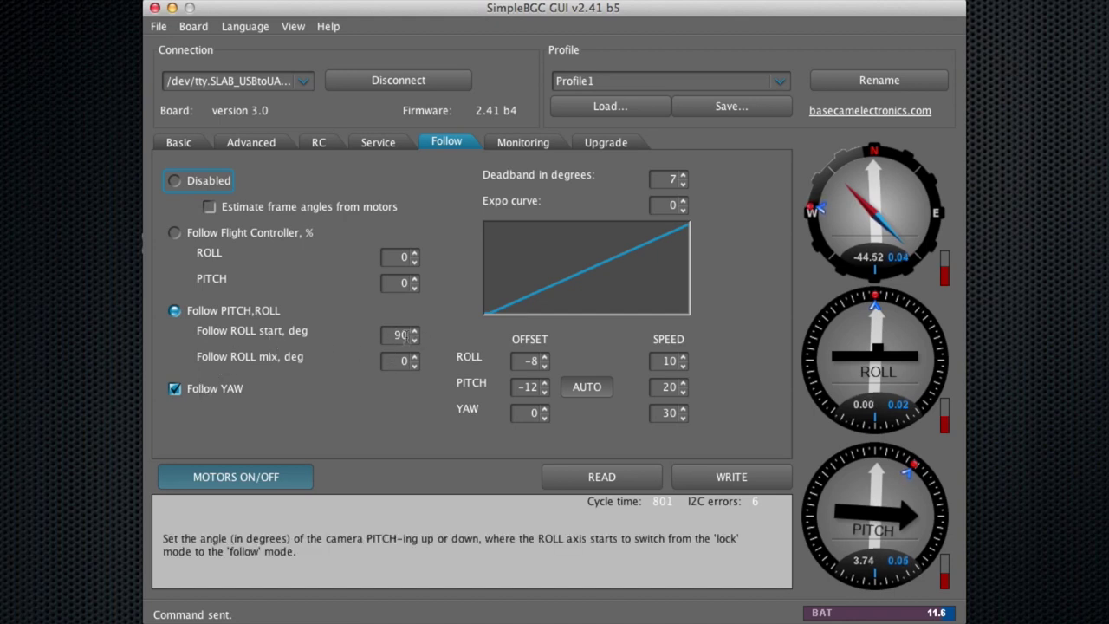
mouse_move(521, 315)
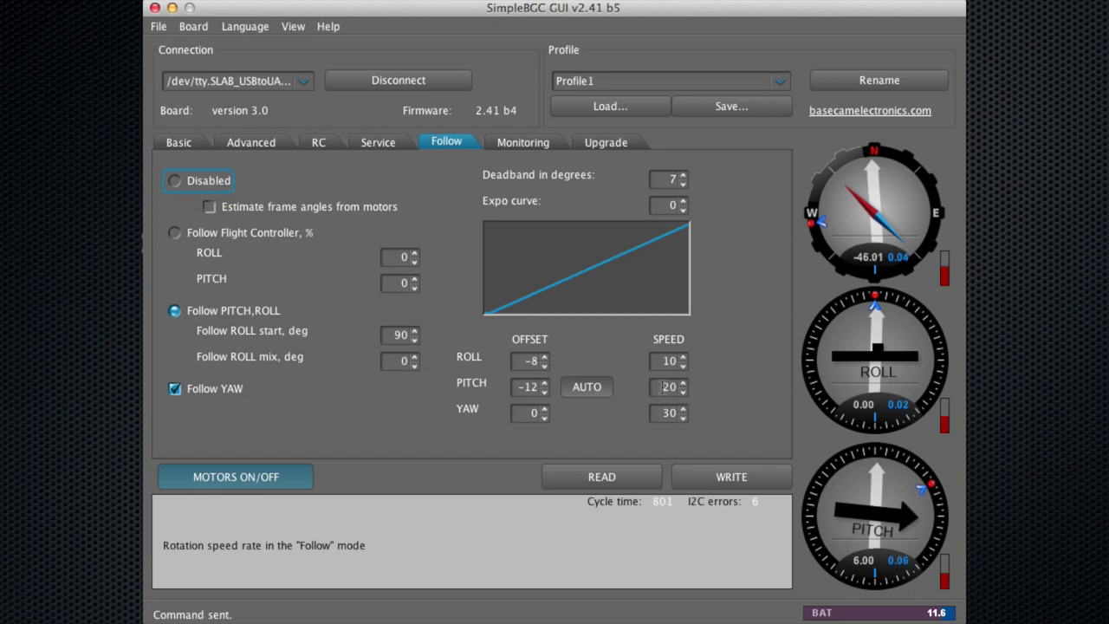
- Test a PITCH follow speed of 50 on the board, return it to 20 and write the profile
type("50")
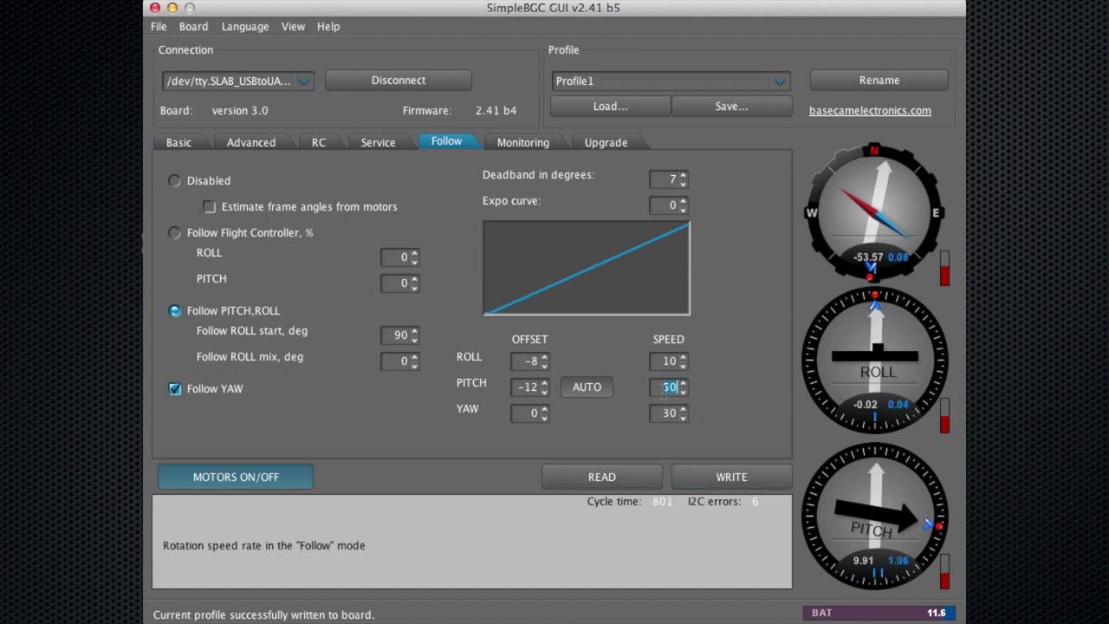
left_click(717, 484)
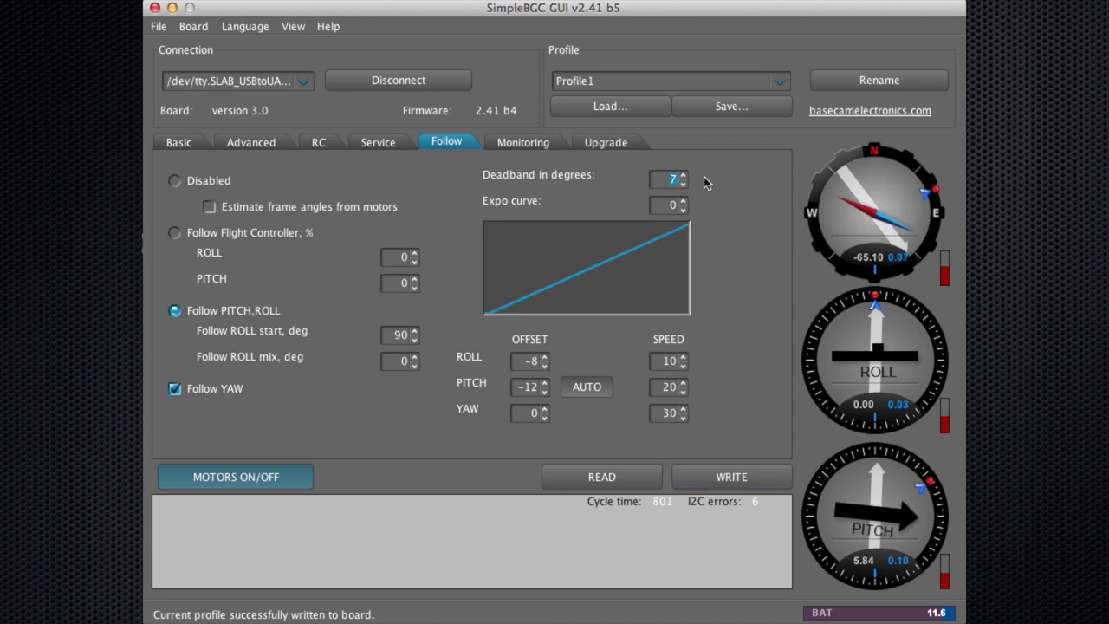
- Test follow deadbands of 0 and 15 degrees on the board, return the deadband to 7 degrees and write the profile
type("0")
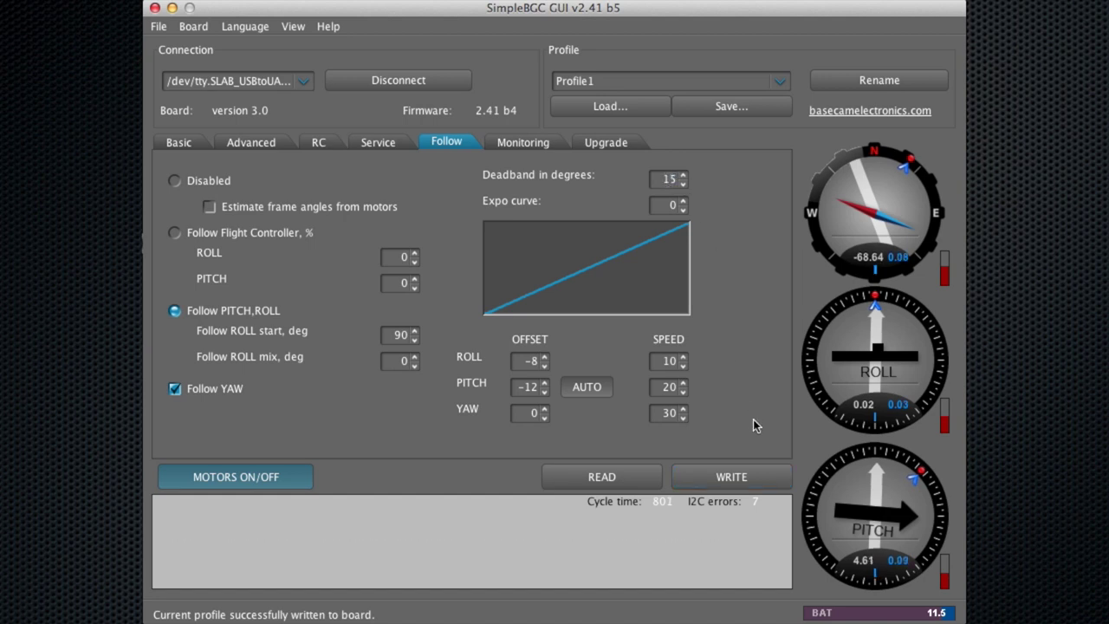
left_click(729, 478)
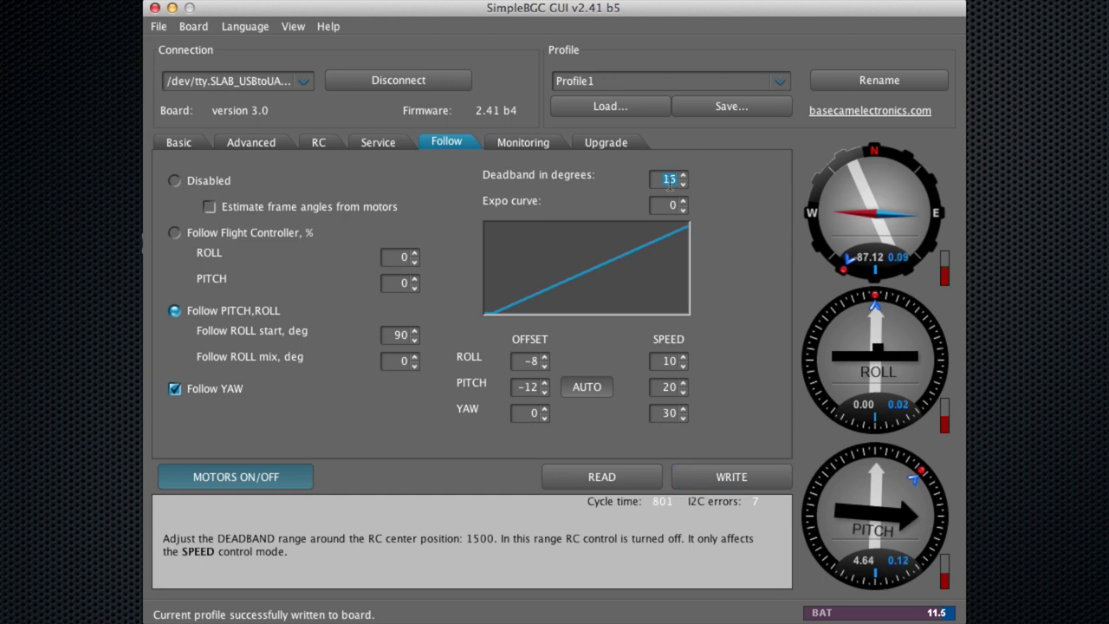
left_click(719, 478)
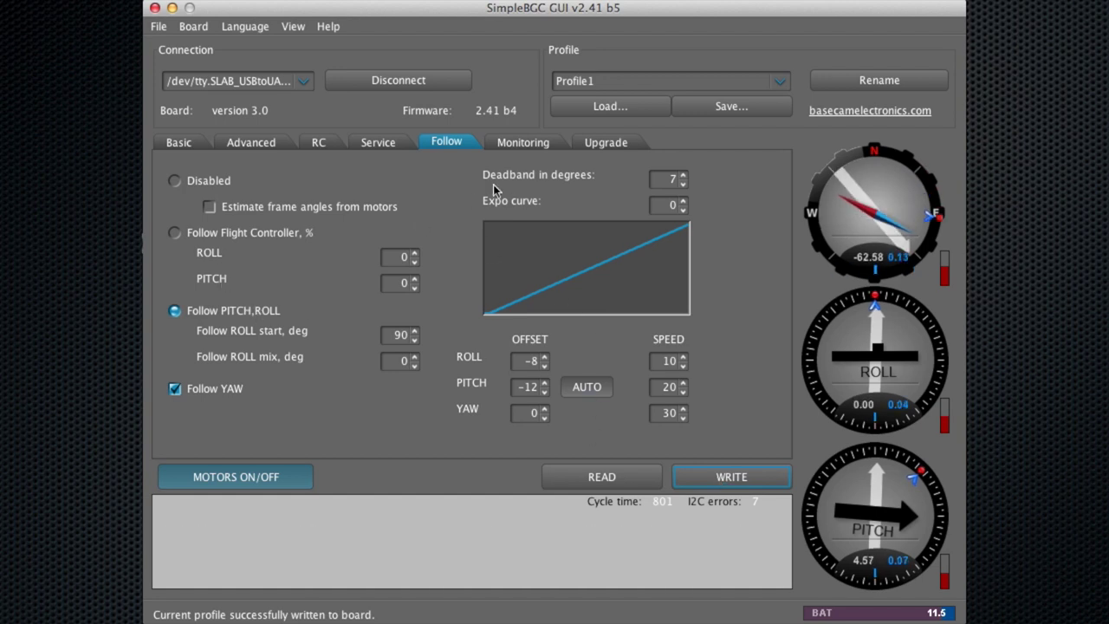
- Examine the live accelerometer and gyro graphs in the monitoring view and the automatic firmware upgrade options
left_click(517, 146)
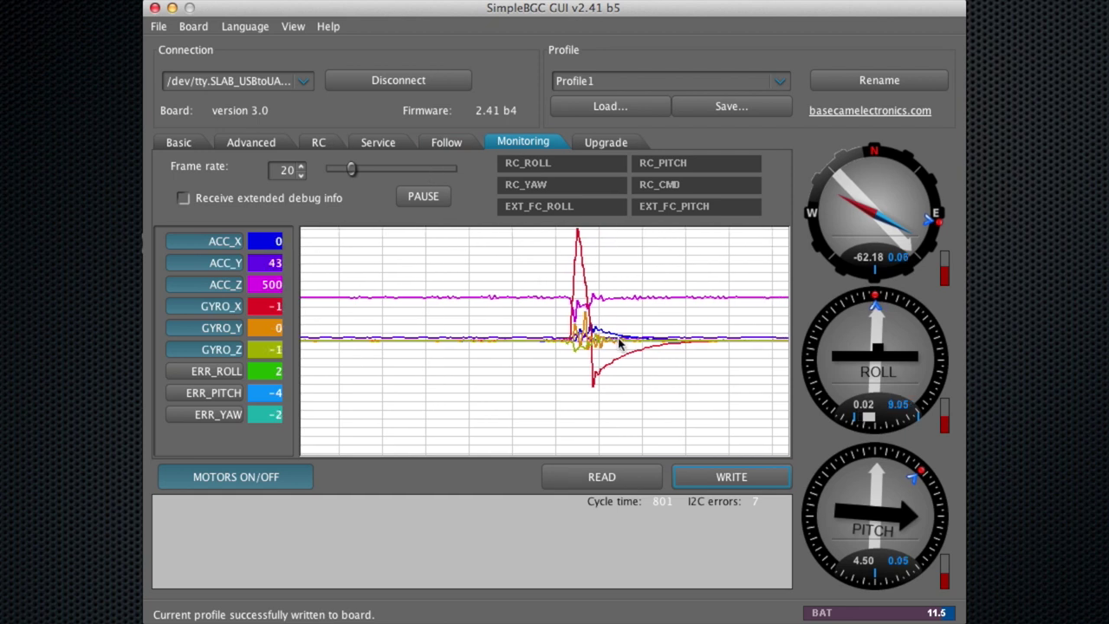
left_click(607, 143)
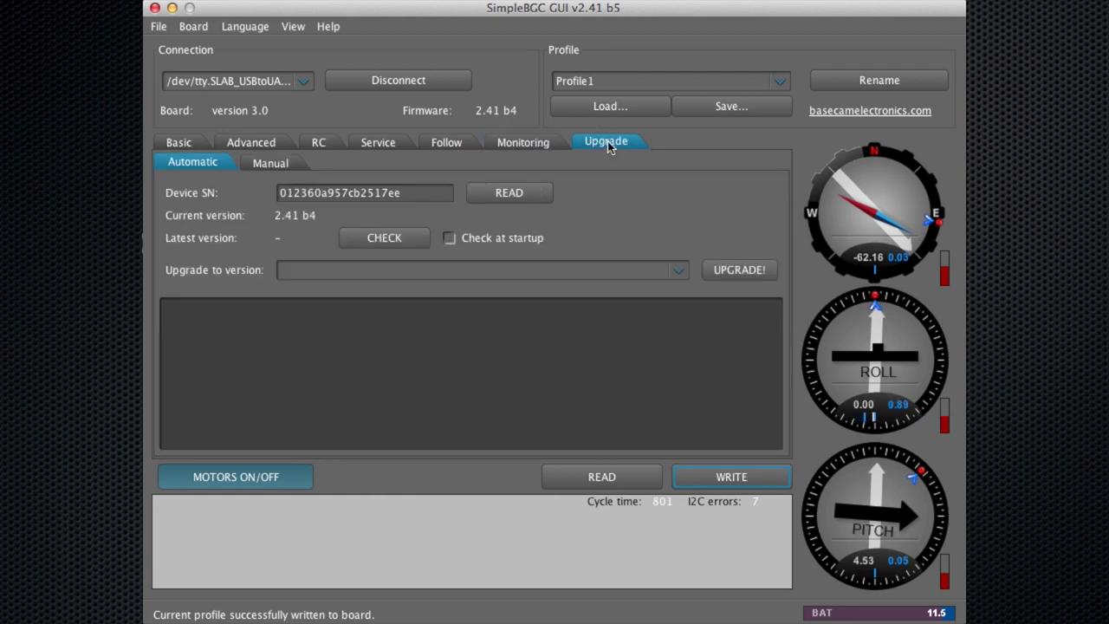